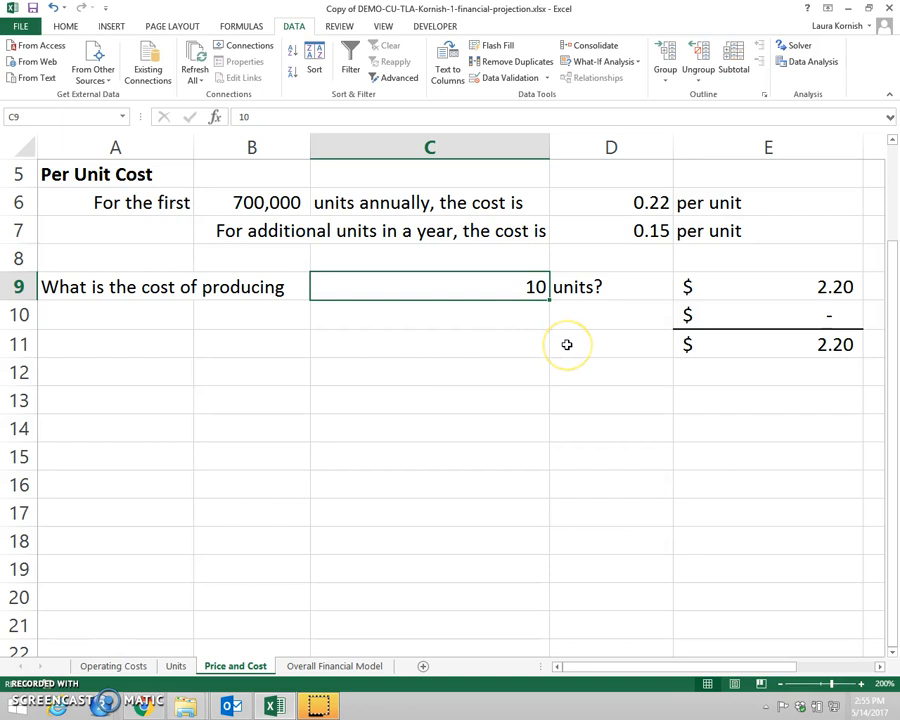
Step: Test the production cost calculation with 1 unit in C9, followed by 700,000 units
text(1)
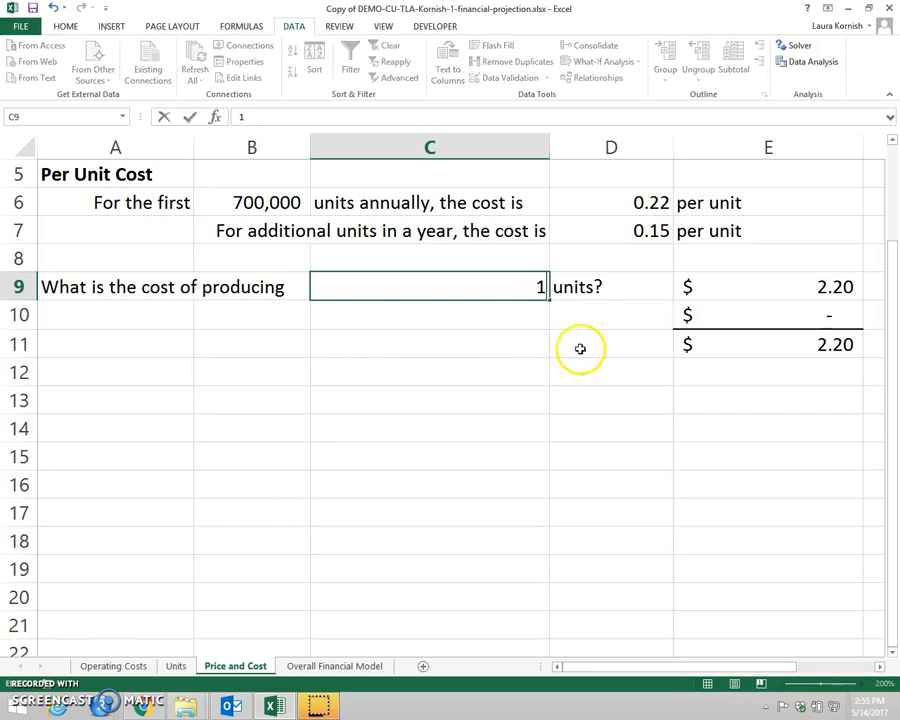
click(760, 348)
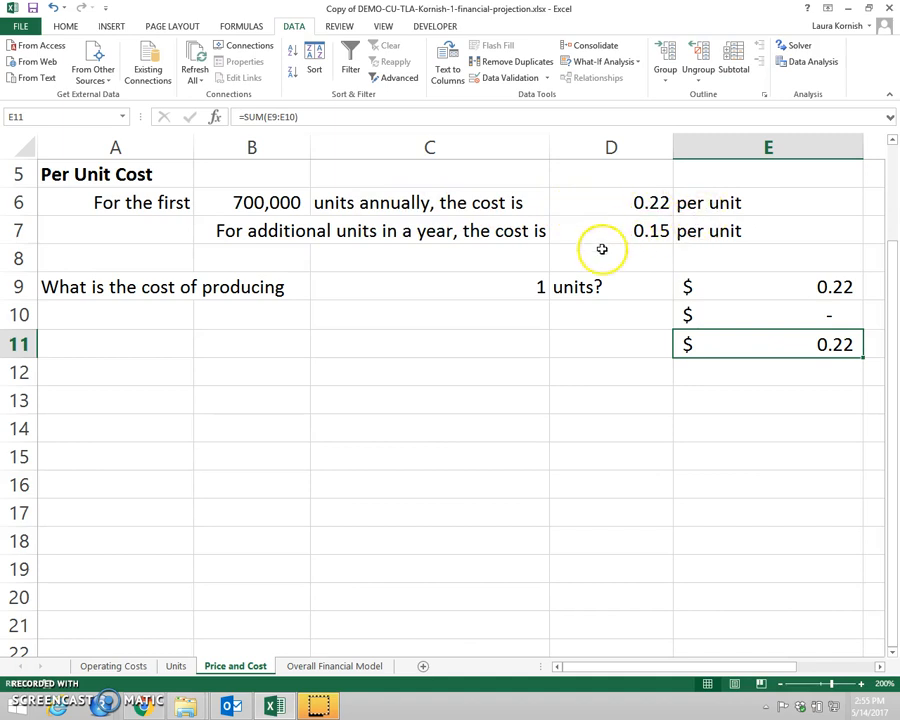
click(502, 287)
double_click(502, 287)
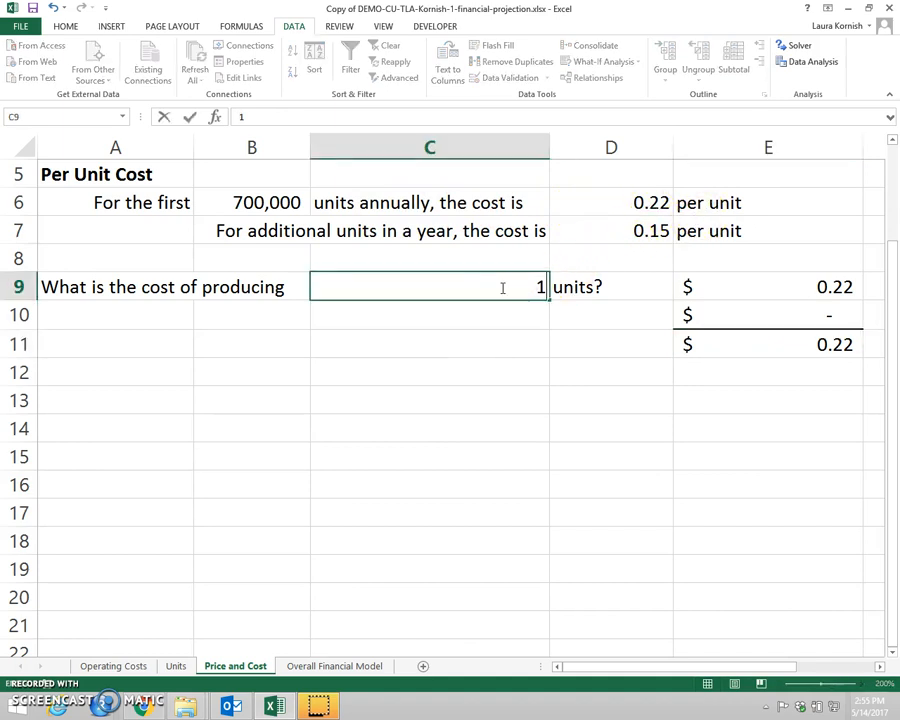
text(0)
key(BackSpace)
text(700,000)
key(Return)
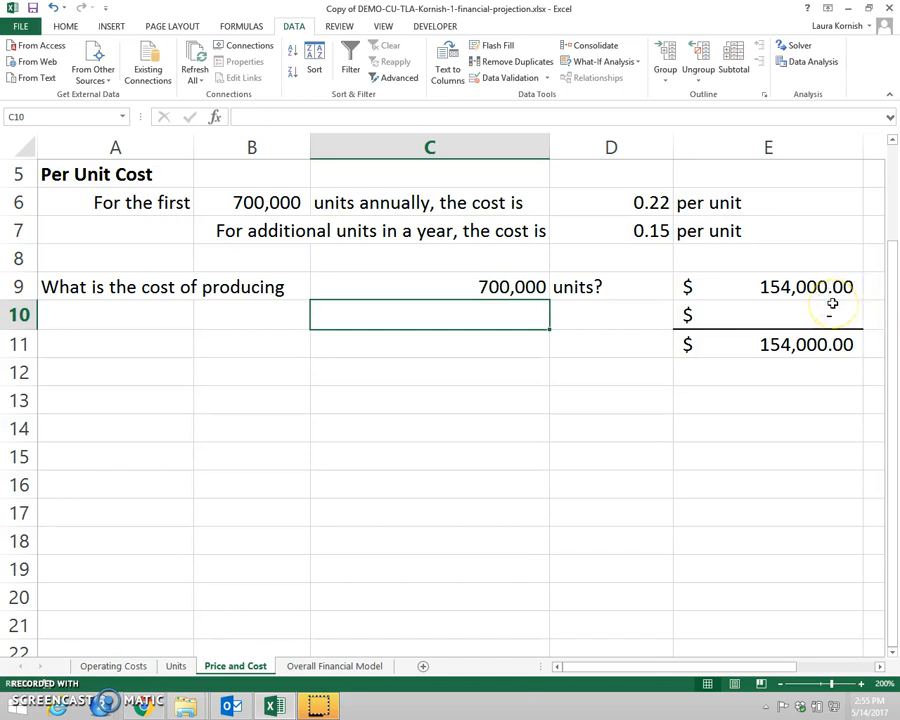
Step: Change the number of units produced in C9 to 700,001
click(460, 287)
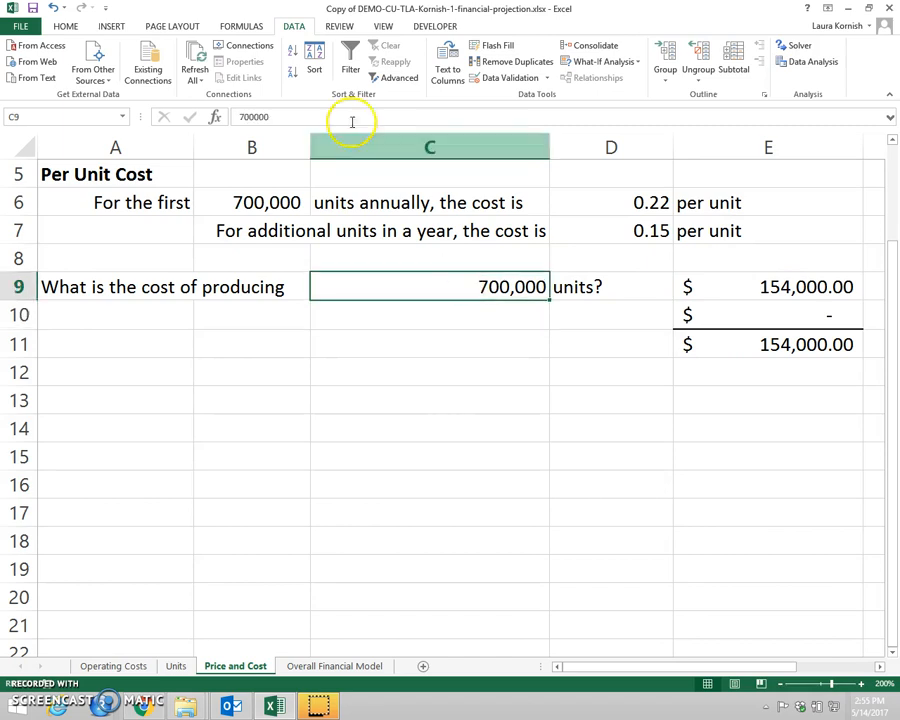
click(301, 116)
key(BackSpace)
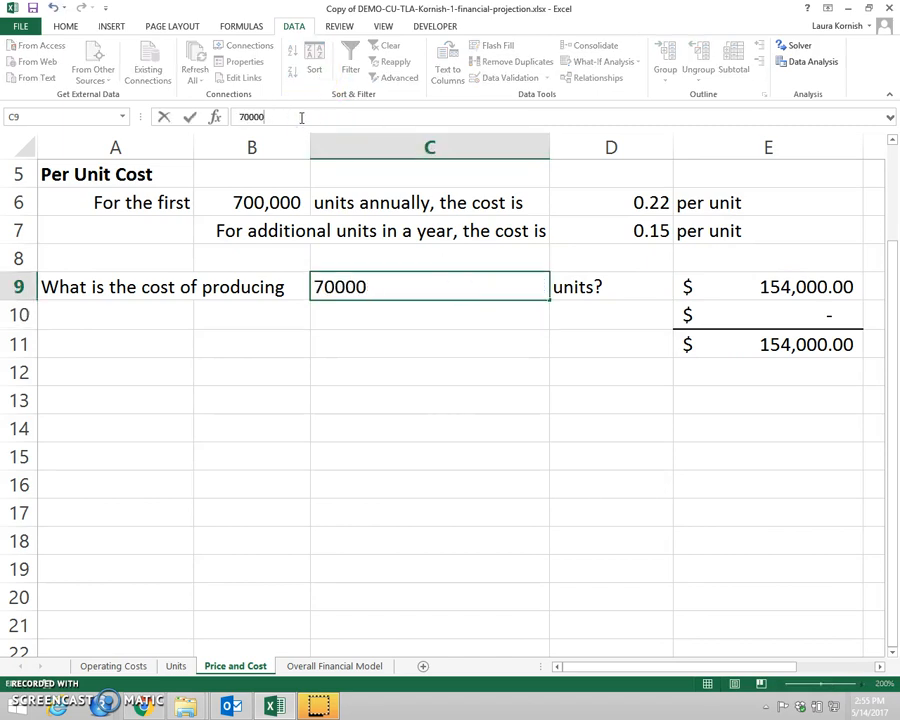
key(Return)
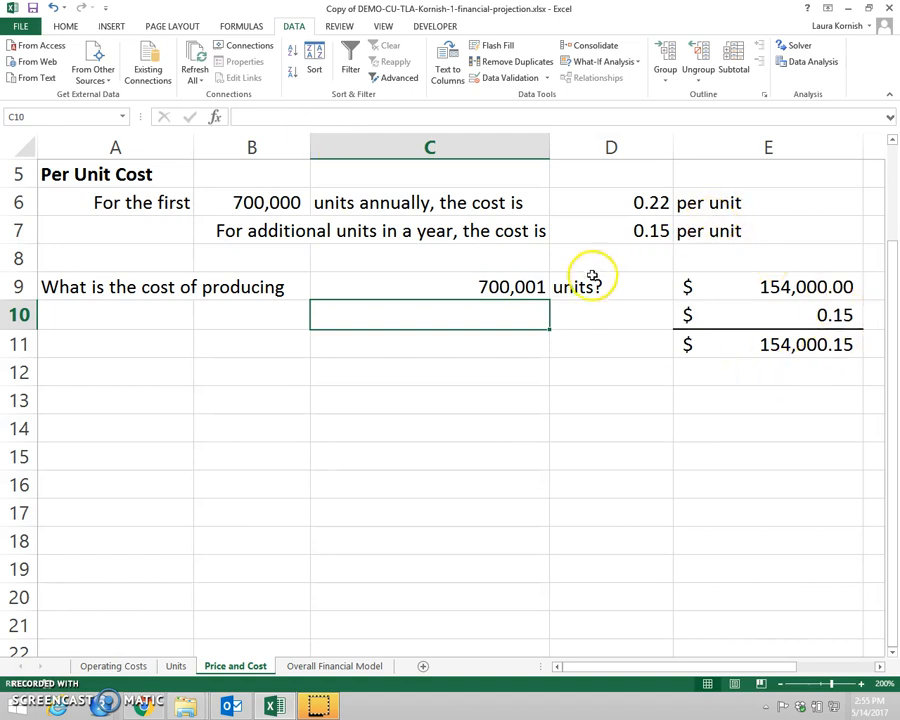
Step: Set the production quantity in C9 to 700,002 units and check the total cost in E11
click(518, 286)
click(373, 116)
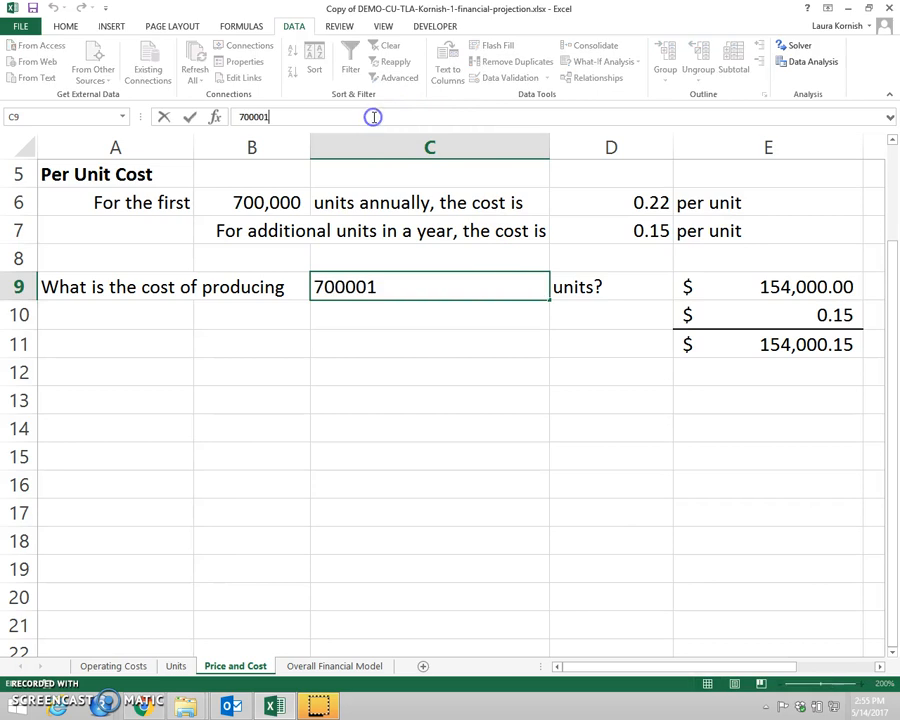
key(BackSpace)
text(2)
key(Return)
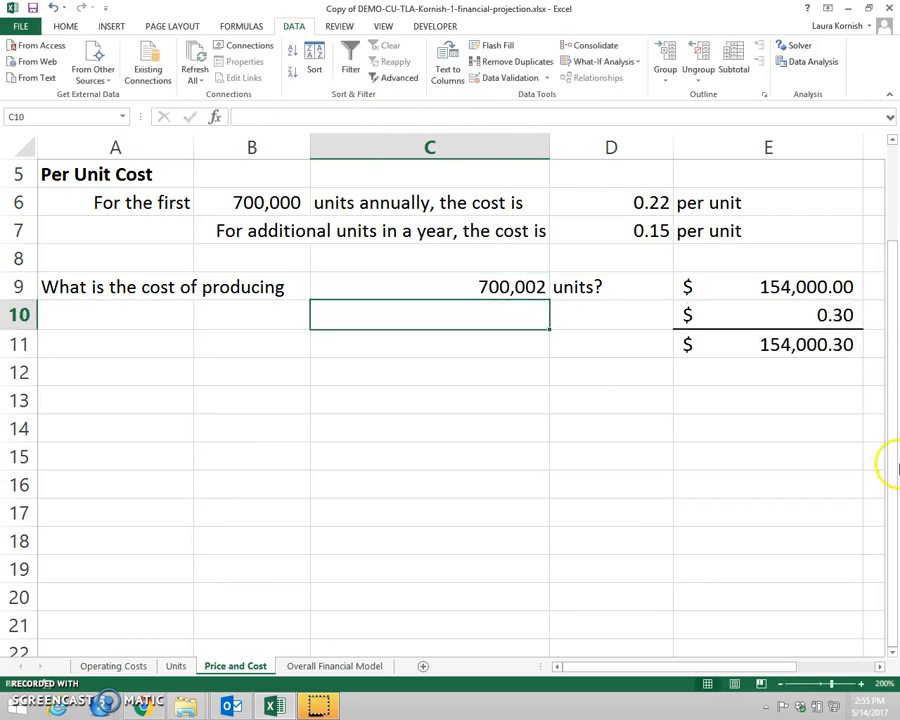
click(745, 343)
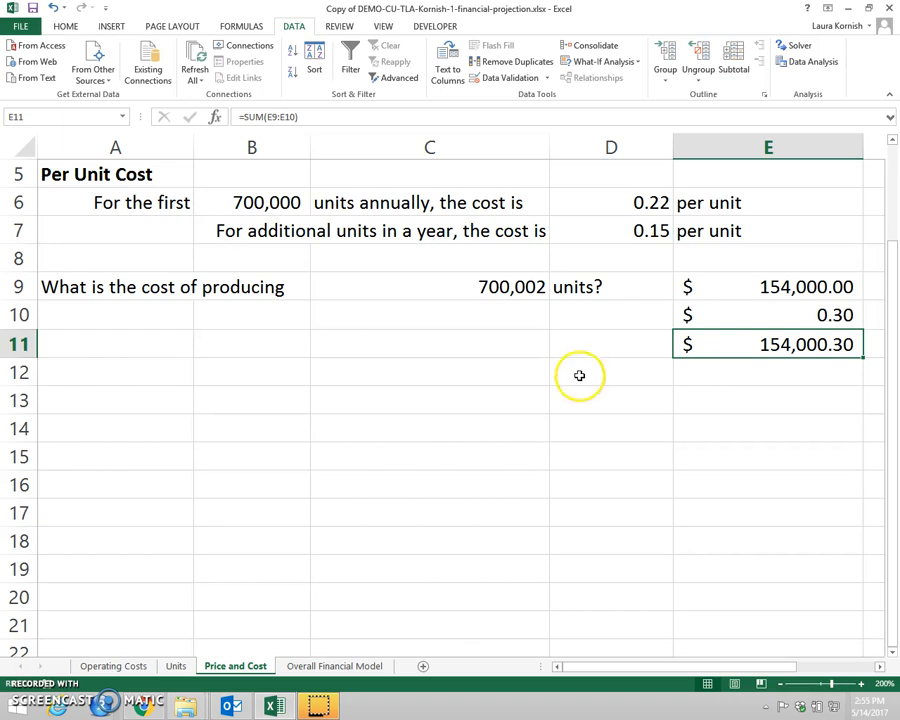
Step: Enter 100,000 in C13 and 200,000 in C14, and extend the series down to 900,000 in C21
click(481, 409)
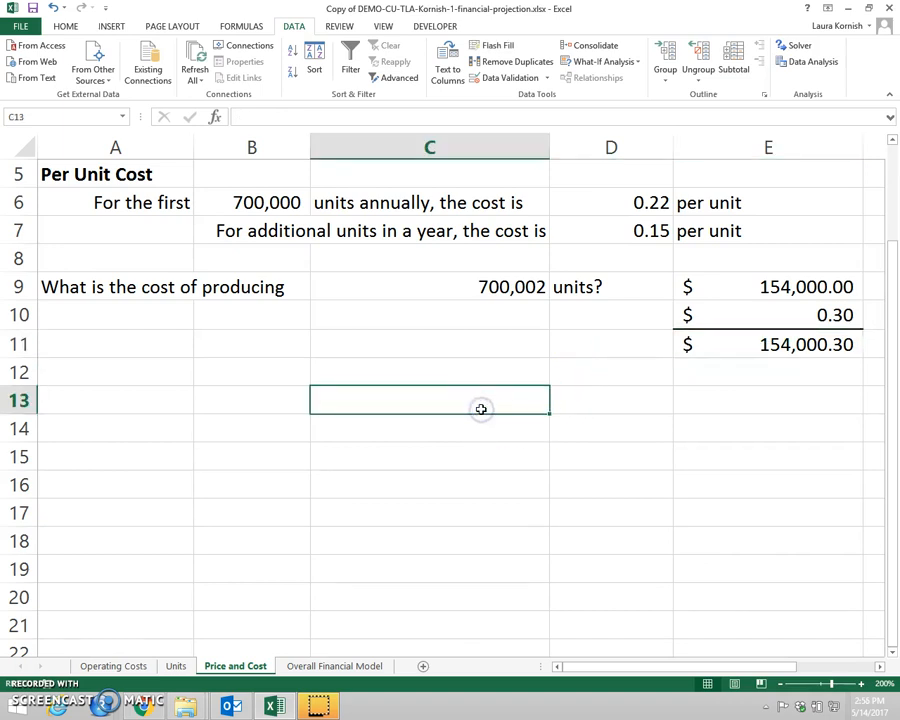
text(100,000)
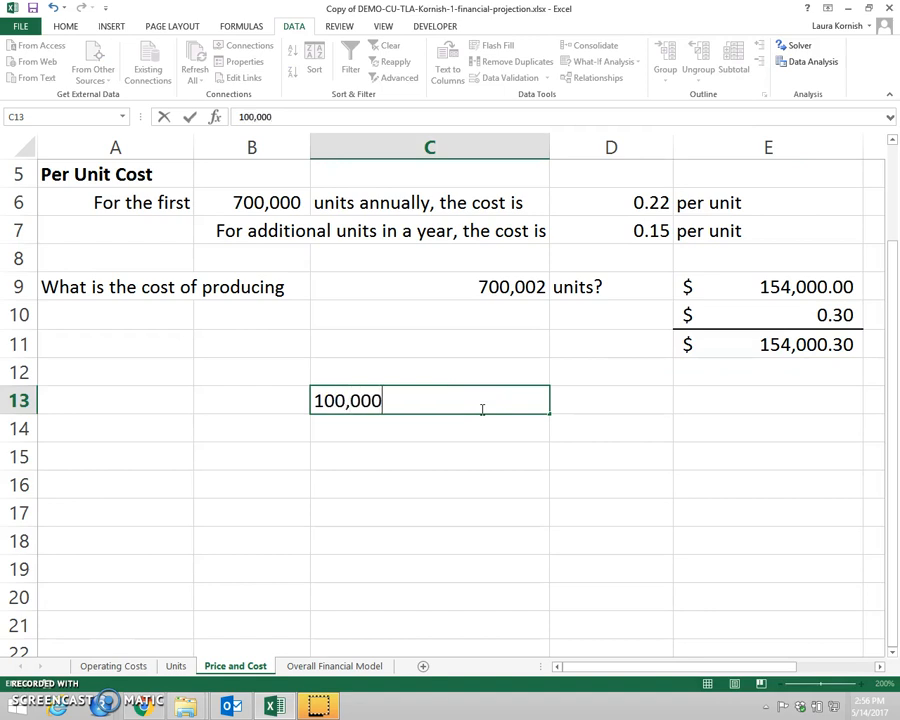
key(Return)
text(200,000)
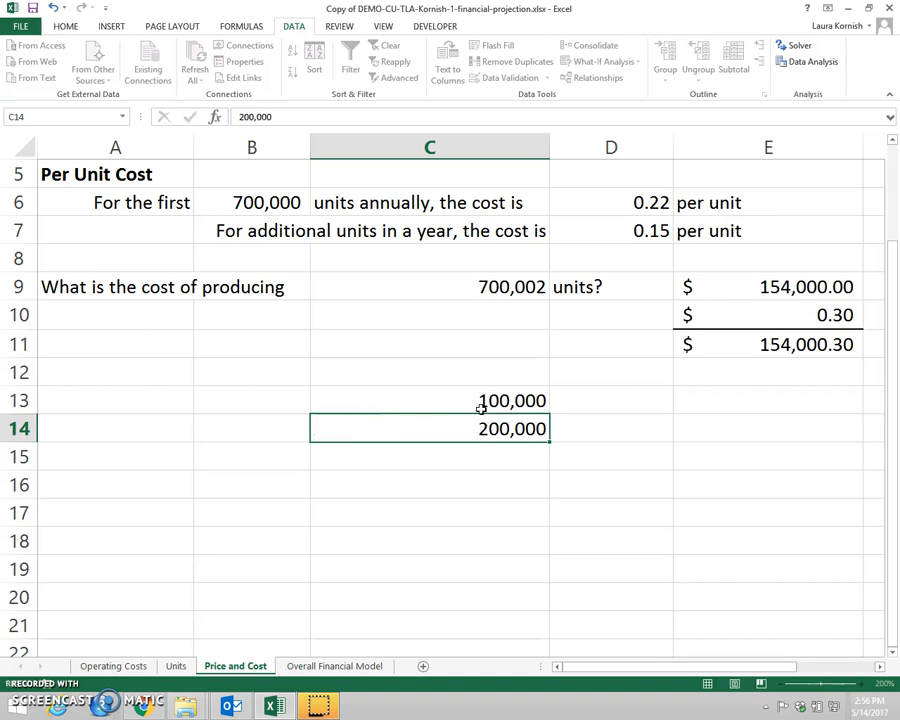
key(Return)
click(514, 410)
drag(516, 426, 519, 637)
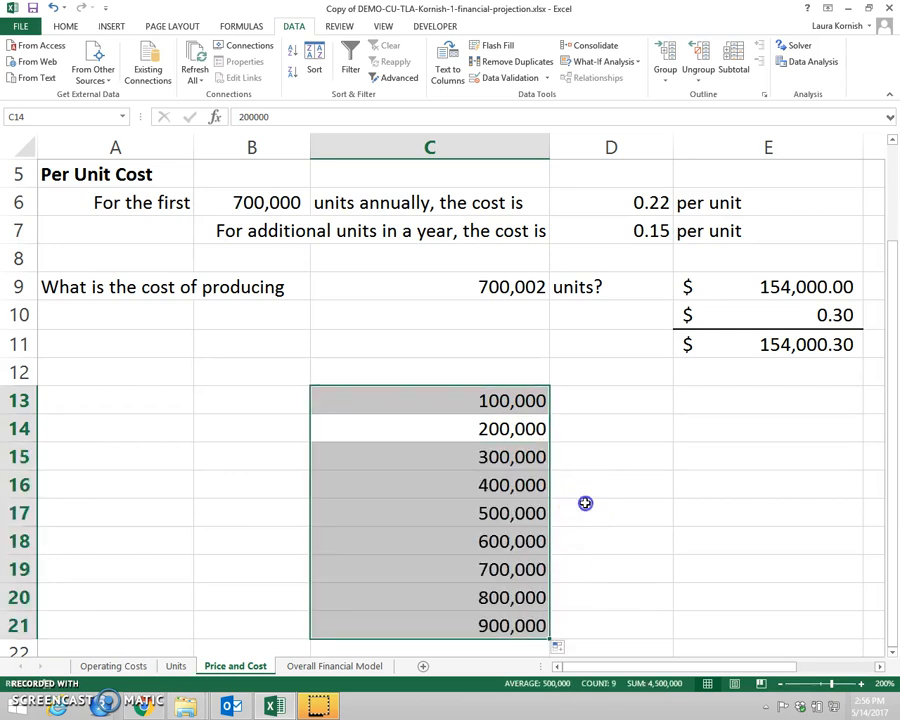
click(584, 504)
Step: Enter the headings Units in C11 and Cost in D11 above the list of quantities
click(470, 342)
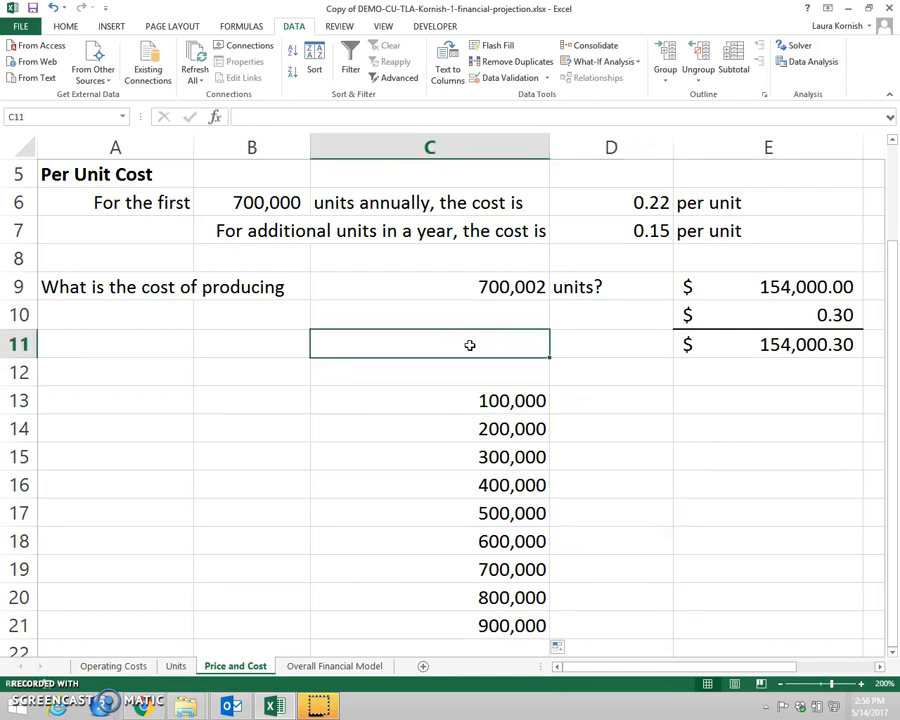
text(Units)
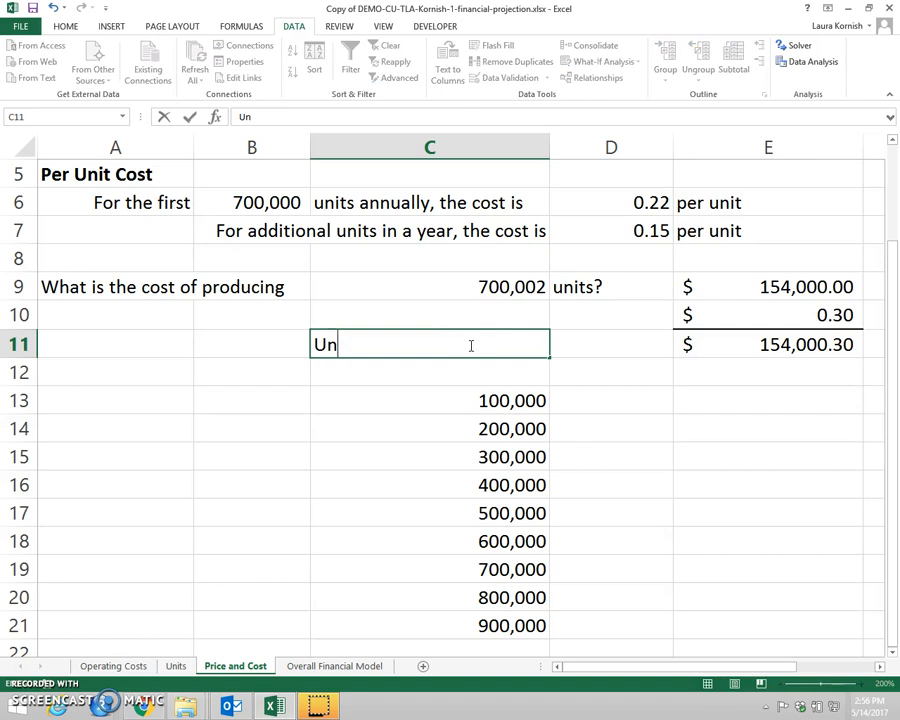
key(Return)
click(619, 486)
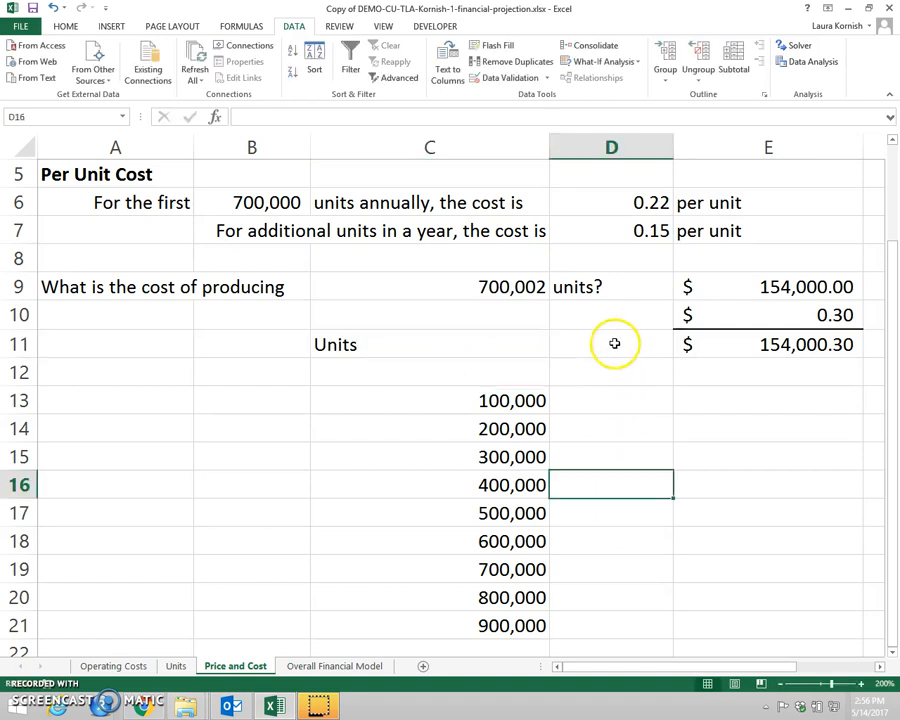
click(616, 342)
text(C0st)
key(BackSpace)
key(BackSpace)
key(BackSpace)
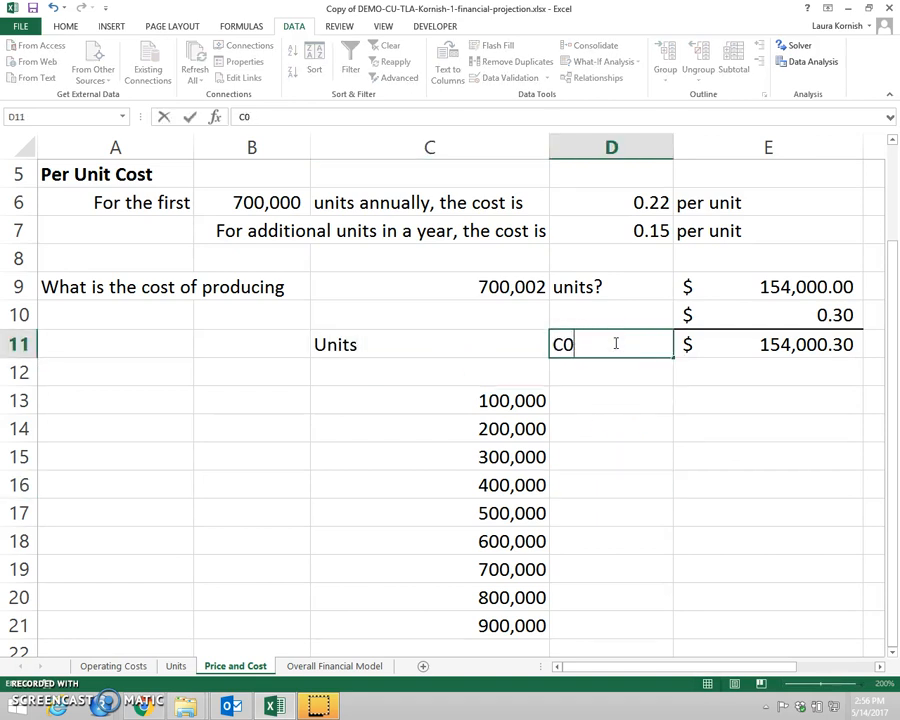
text(ost)
key(Return)
Step: Make the Units and Cost headings in C11:D11 bold
drag(455, 342, 583, 358)
key(ctrl+b)
click(602, 429)
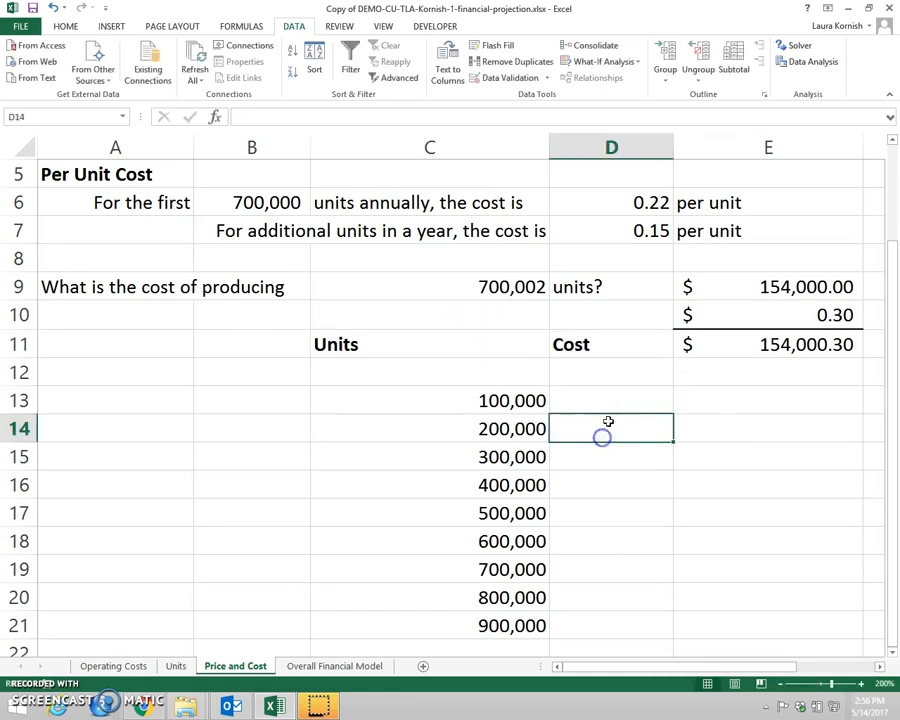
Step: Link D12, below the Cost heading, to the total production cost with the formula =E11
click(603, 369)
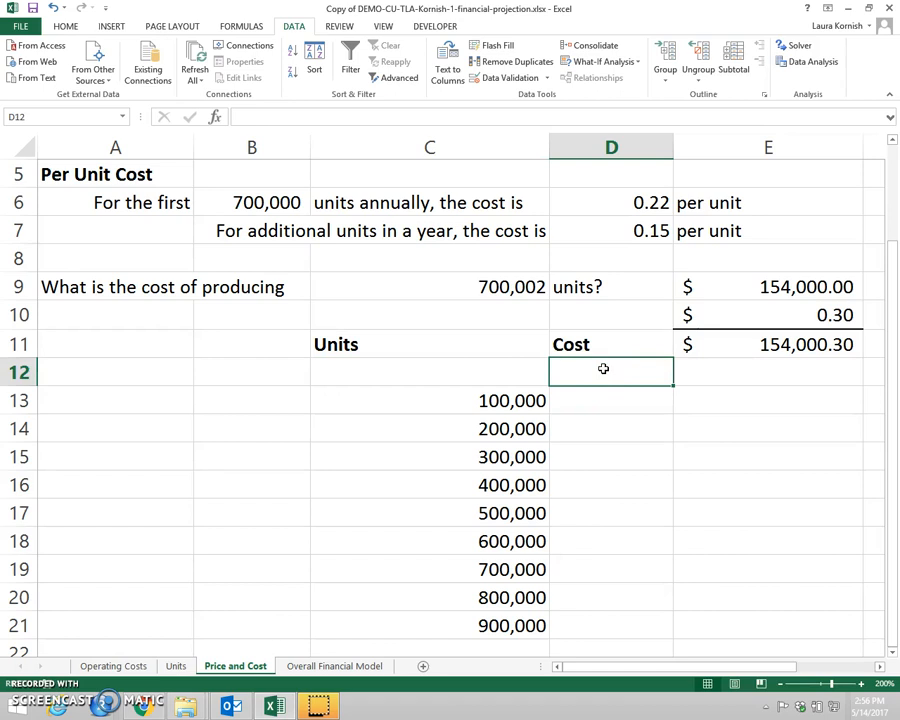
text(=)
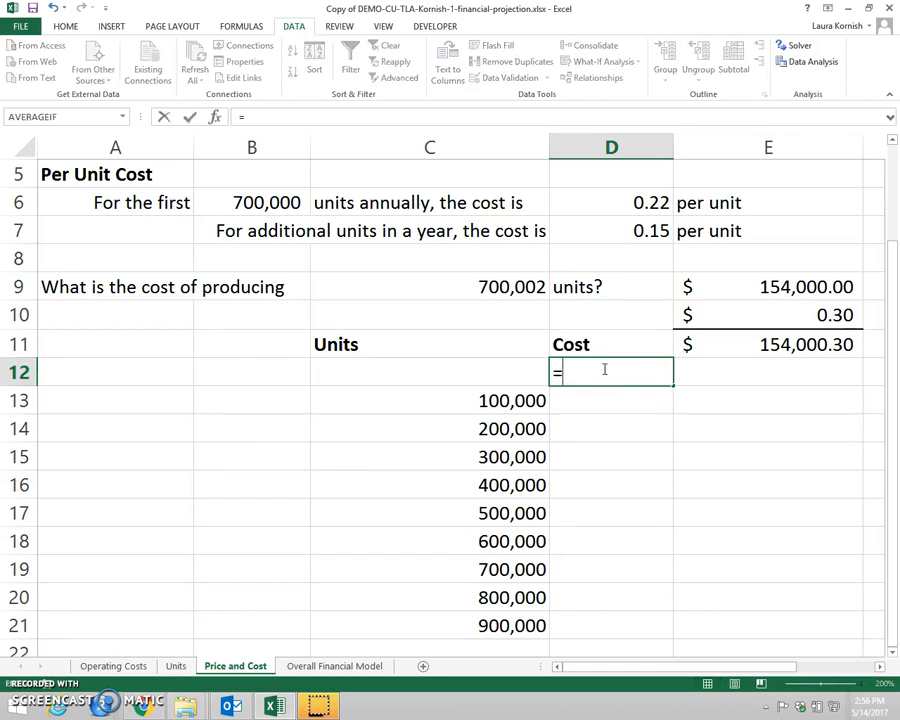
click(755, 345)
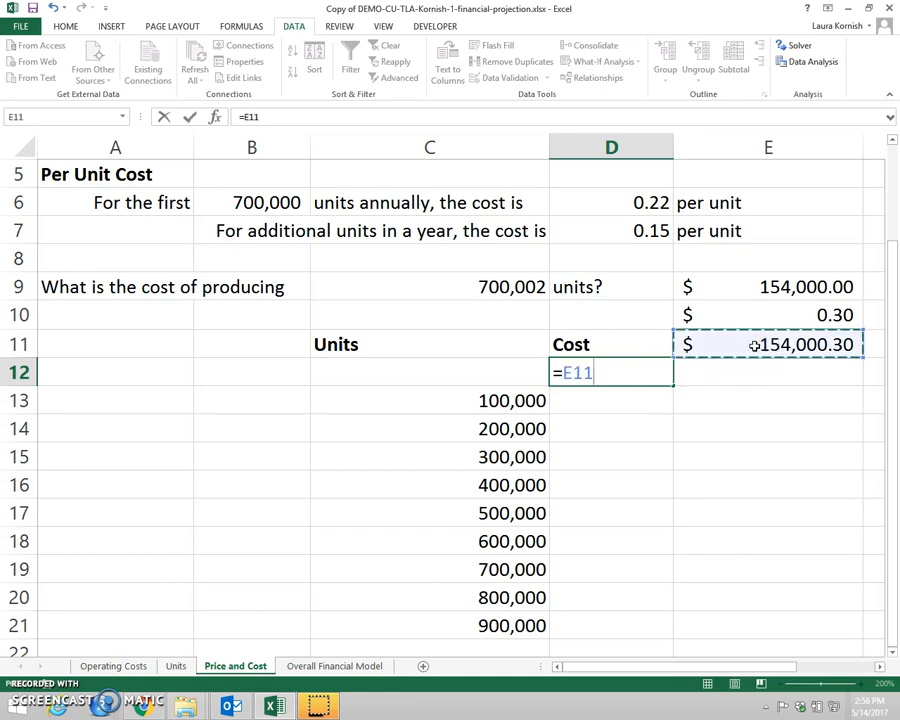
key(Return)
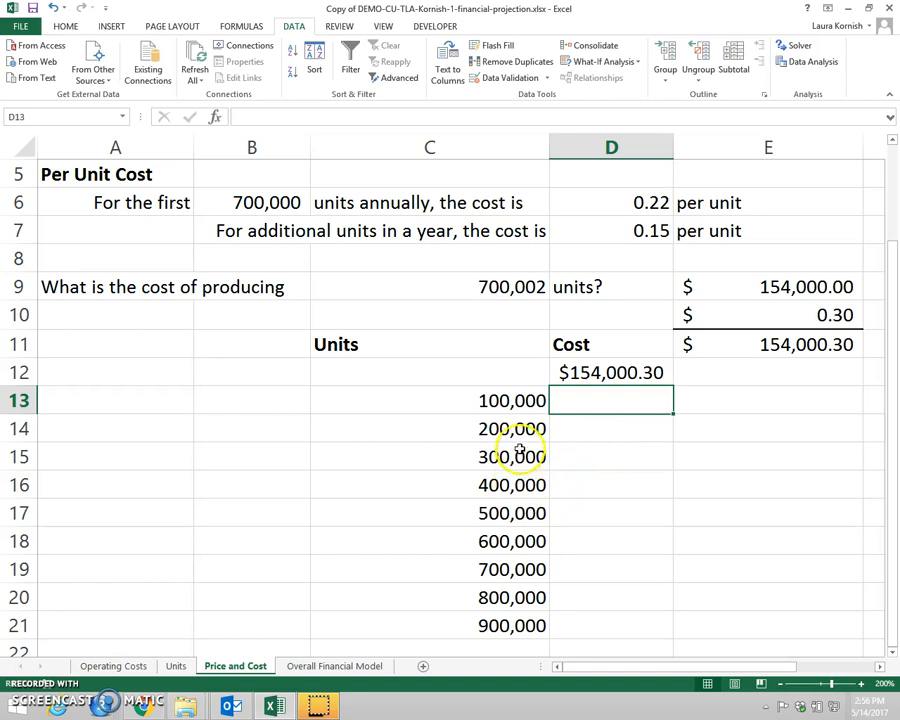
Step: Set the number of units in C9 to 100,000 and compare the linked cost in D12 with the total in E11
click(514, 402)
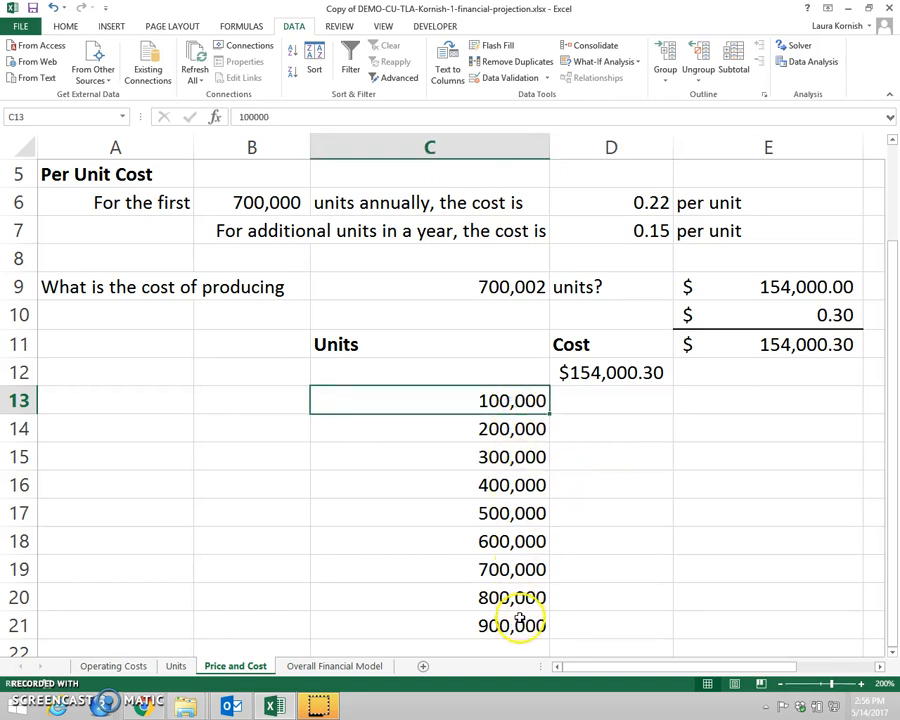
click(509, 288)
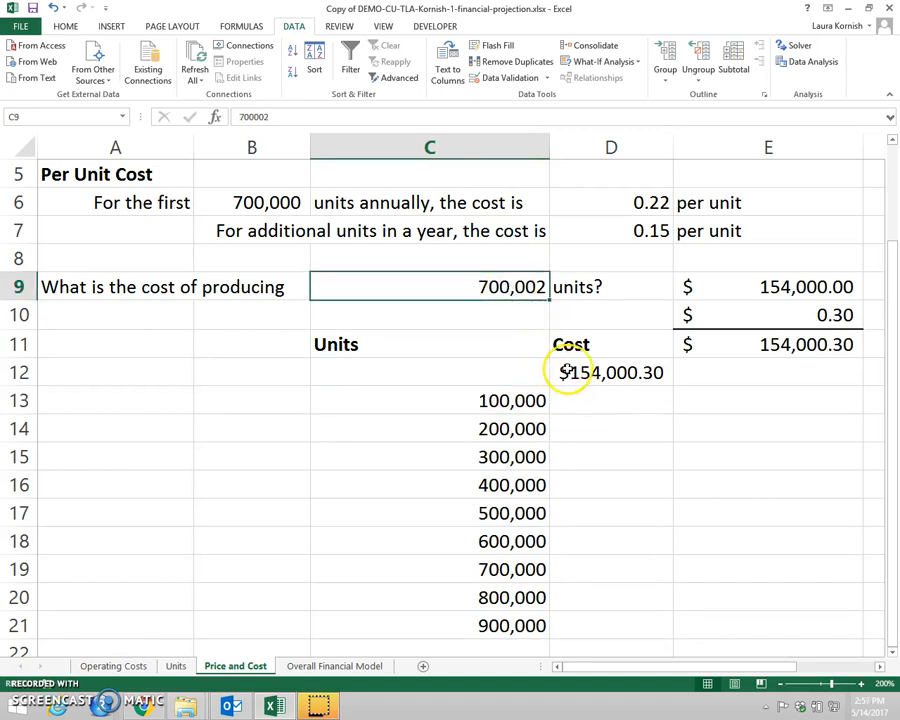
text(100)
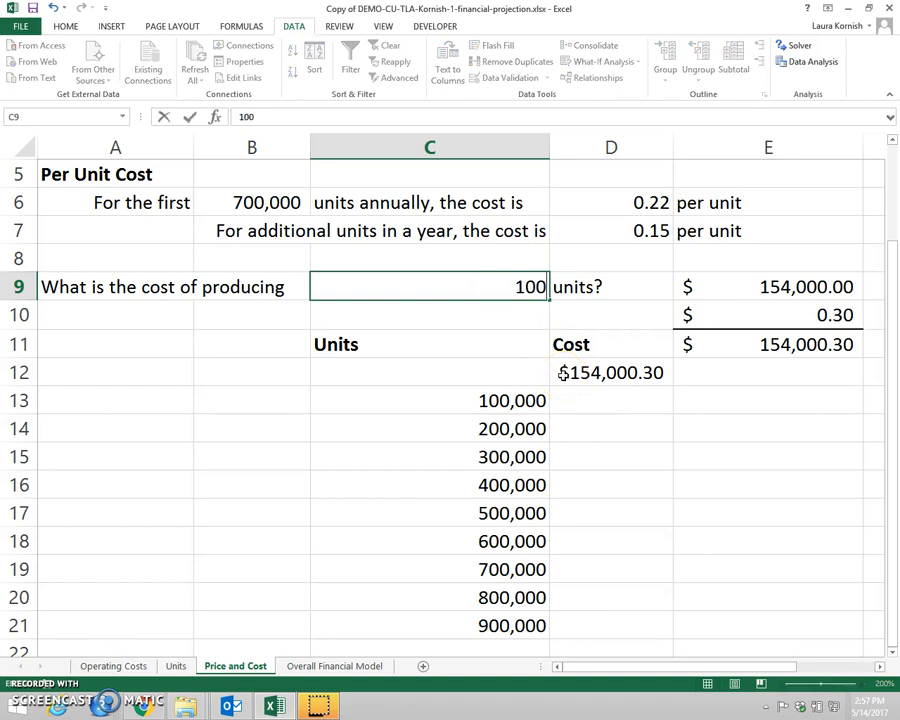
text(000)
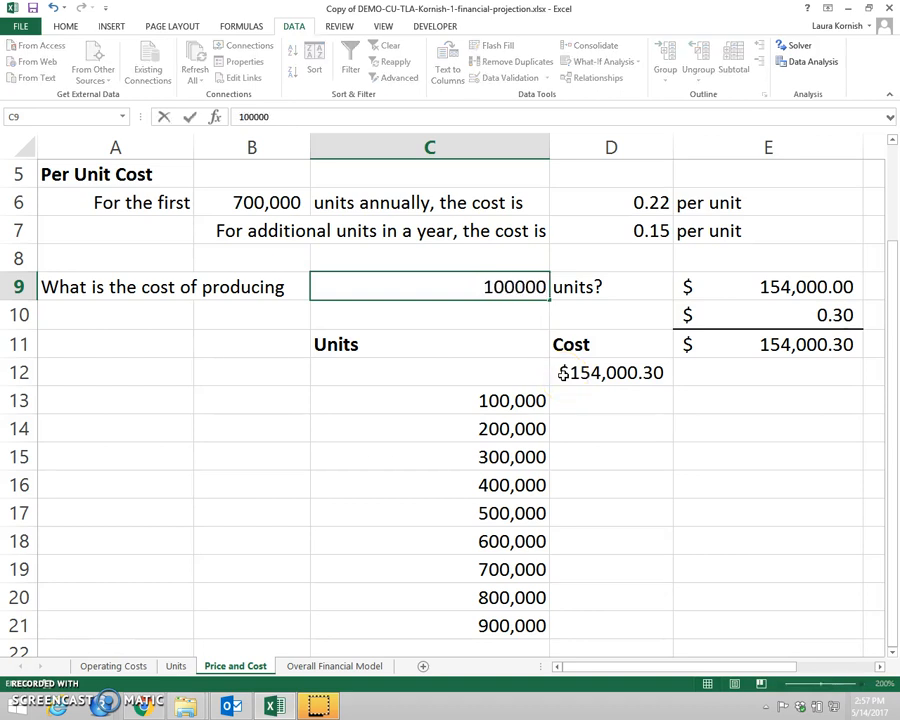
key(Return)
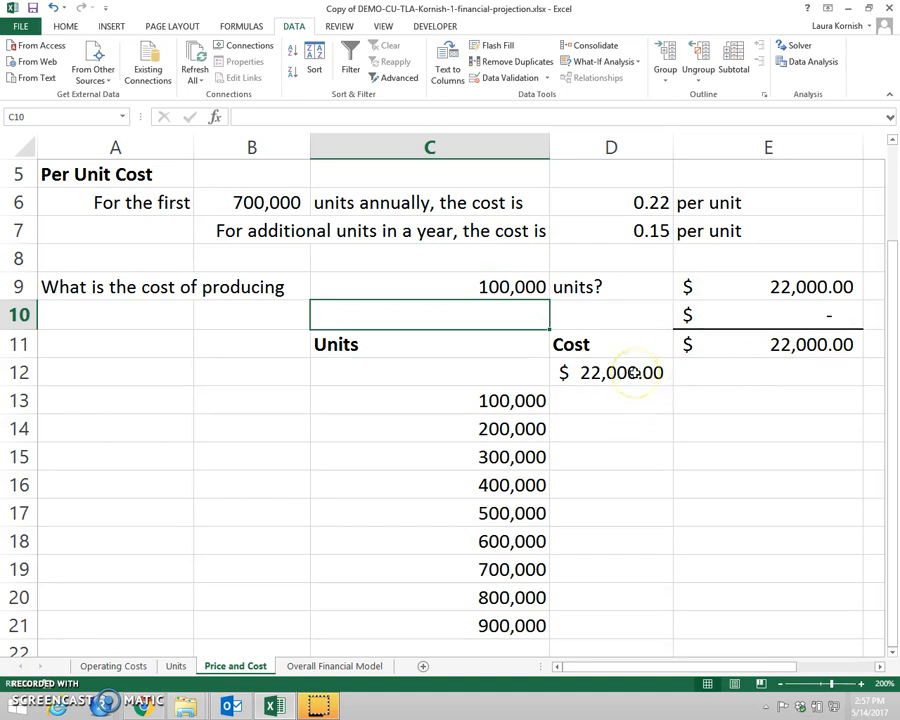
click(634, 372)
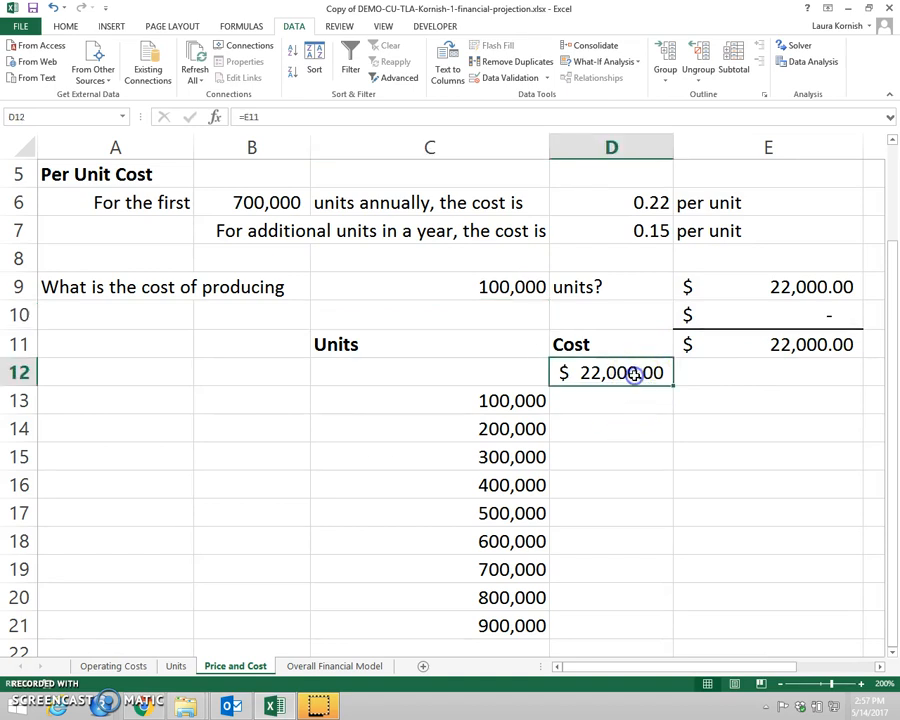
click(822, 345)
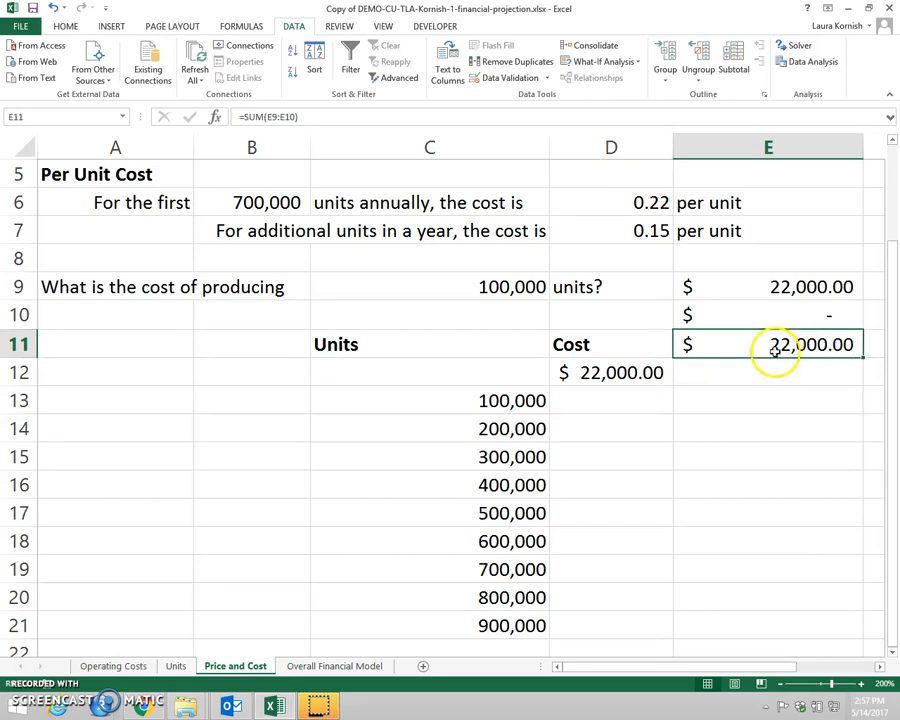
click(604, 402)
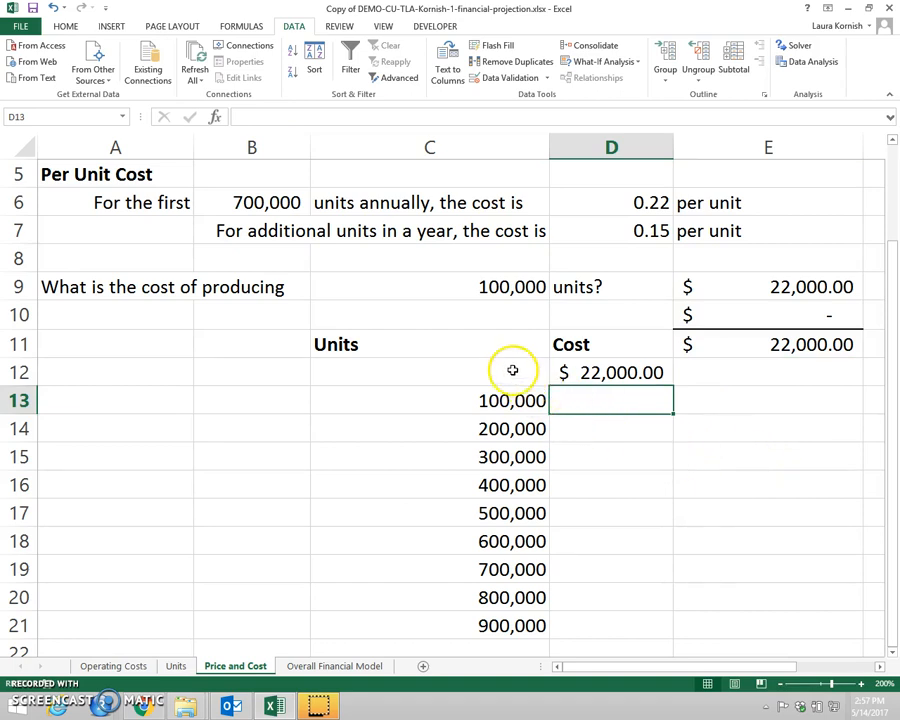
Step: Create a one-variable What-If data table over C12:D21 with the number of units in C9 as the column input cell
drag(513, 371, 608, 626)
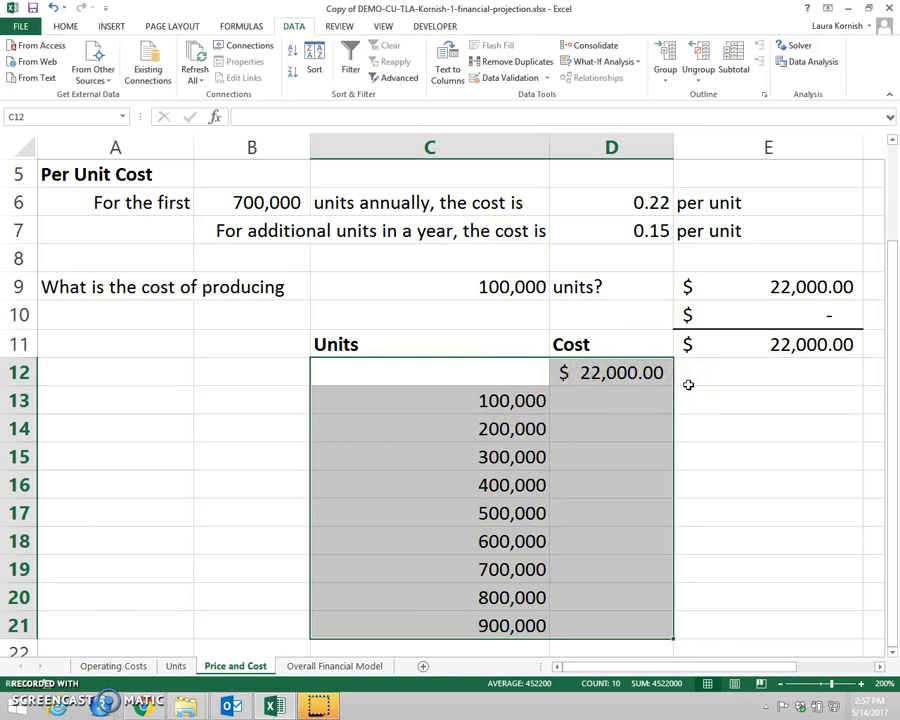
click(69, 31)
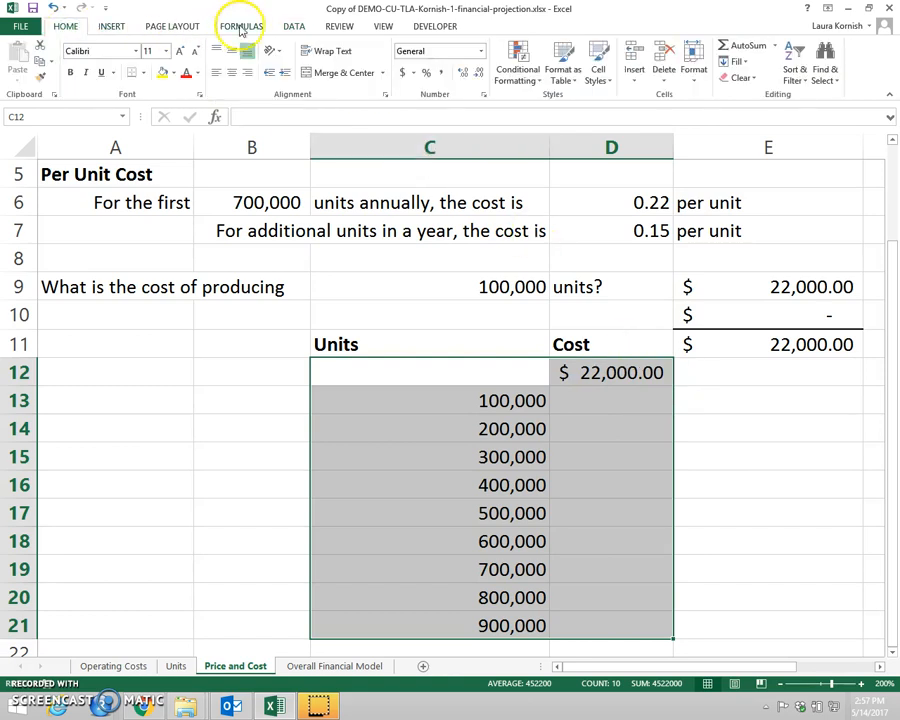
click(294, 27)
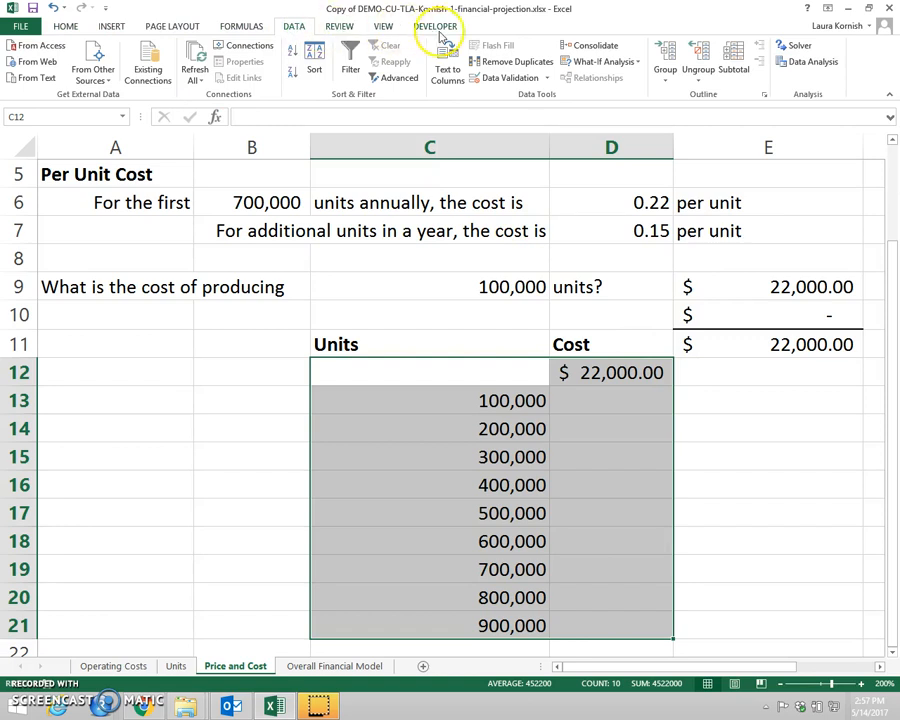
click(605, 62)
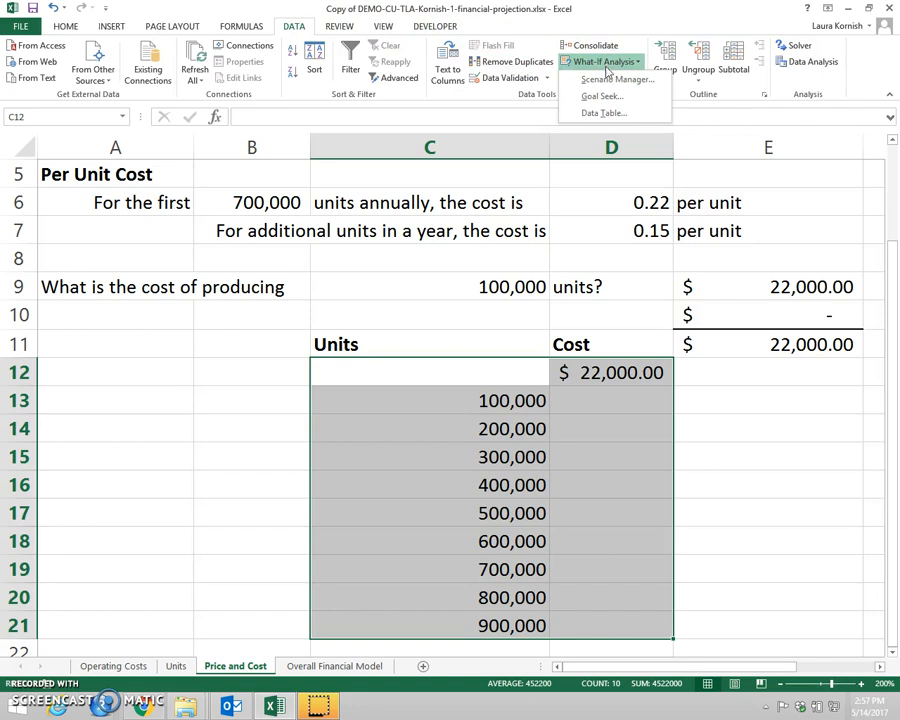
click(606, 114)
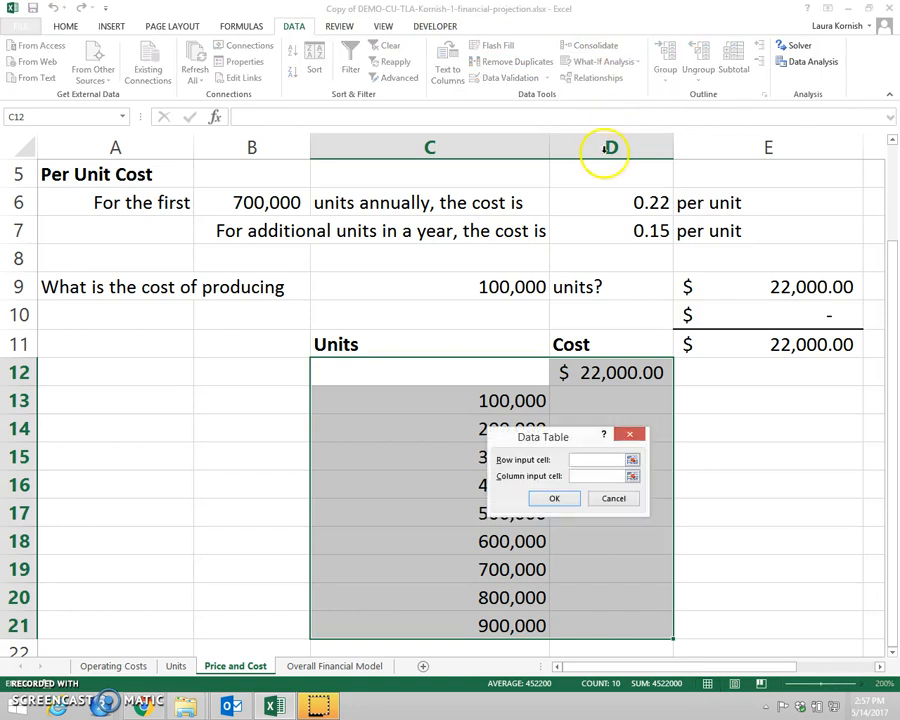
drag(542, 438, 732, 413)
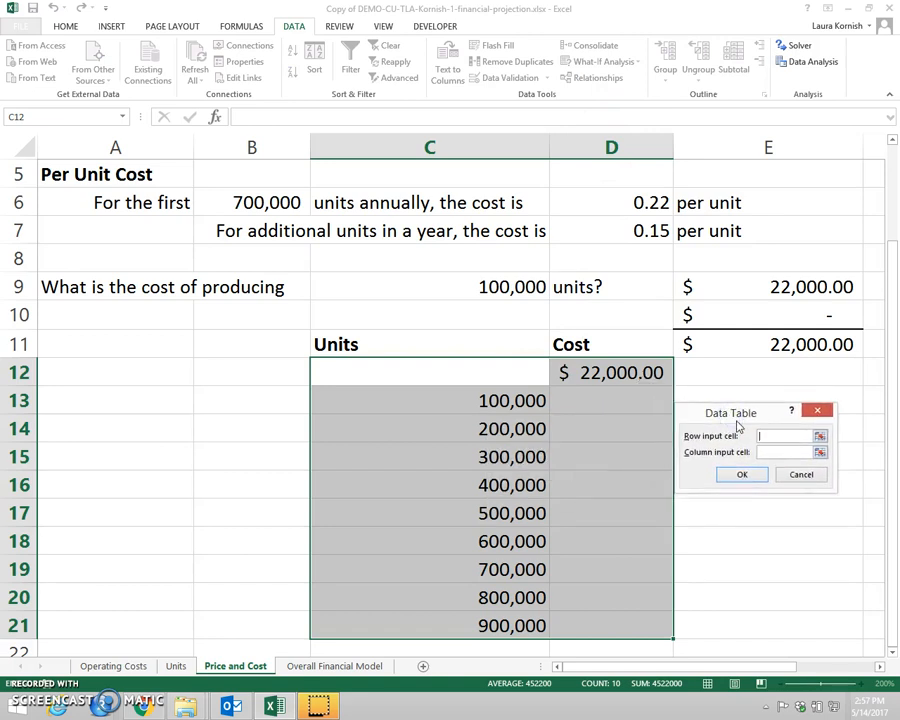
click(741, 430)
click(776, 450)
click(511, 287)
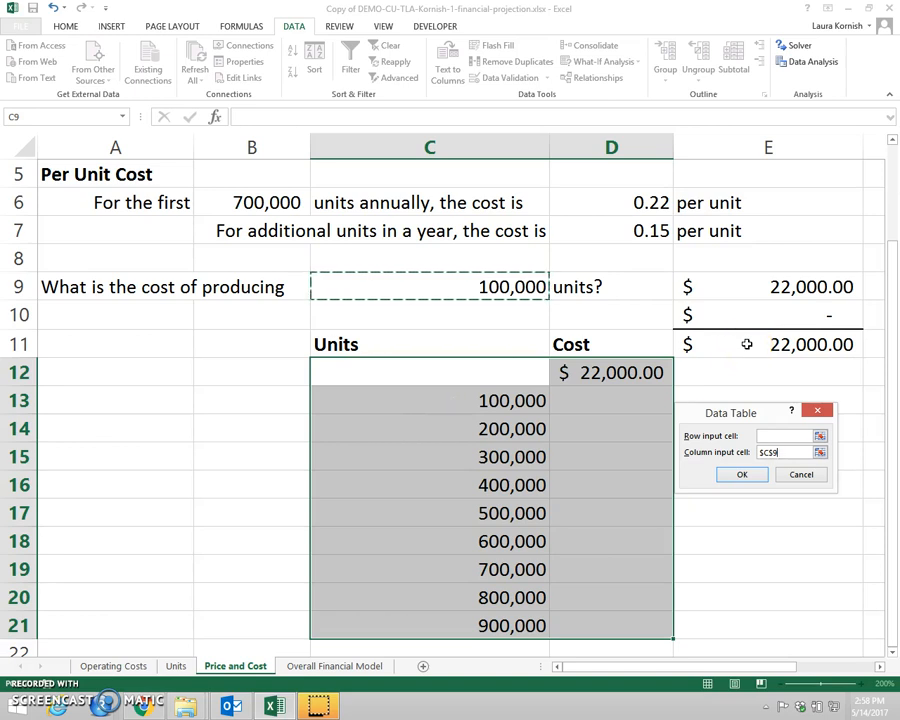
click(741, 474)
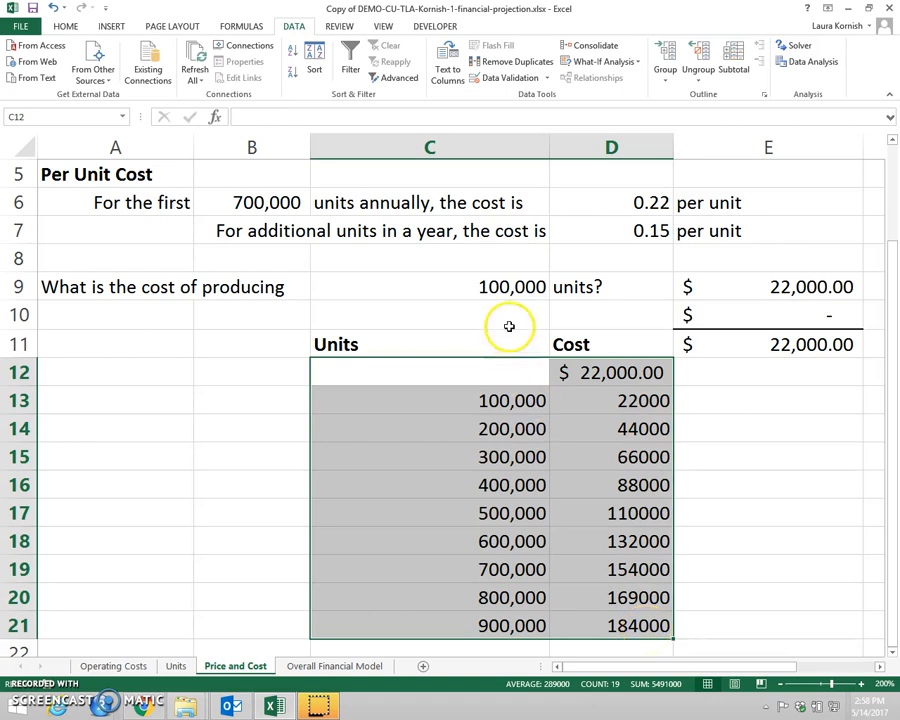
Step: Set the number of units in C9 to 500,000 and compare the total cost with the table's 500,000 row
click(507, 287)
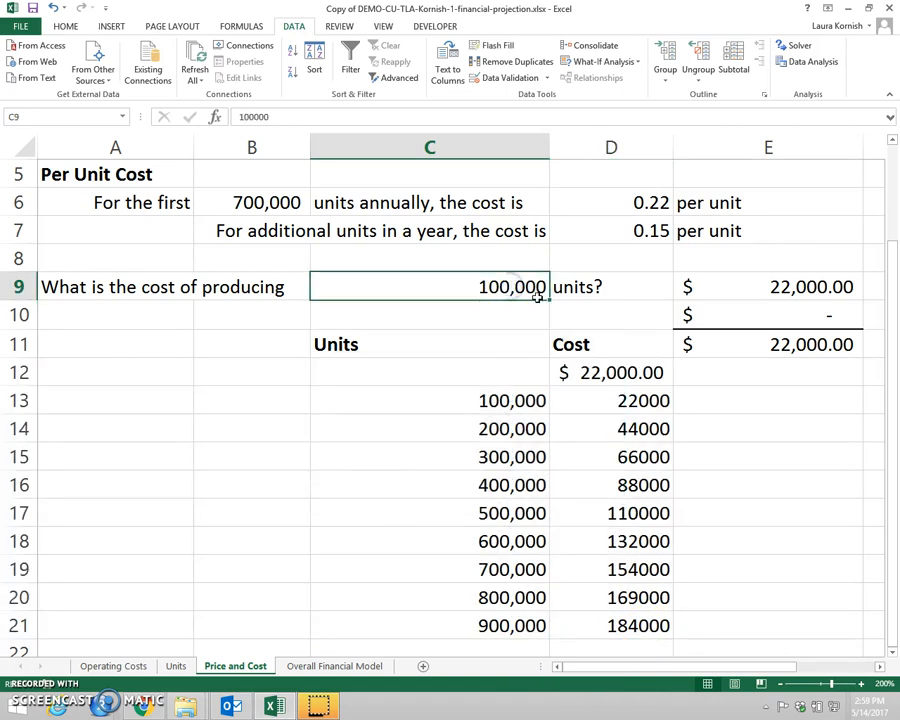
text(5000)
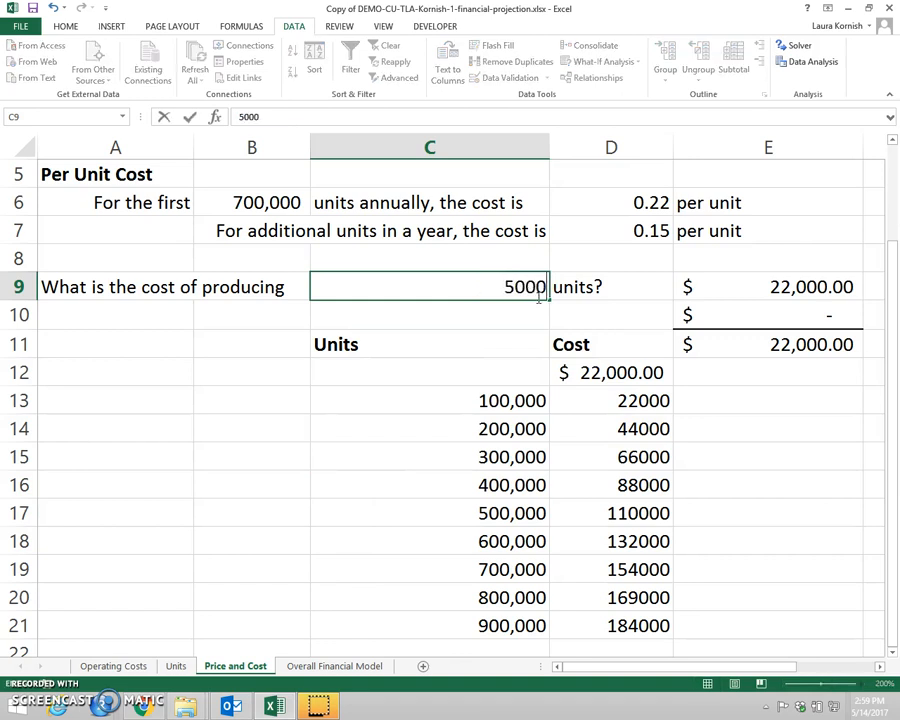
text(00)
key(Return)
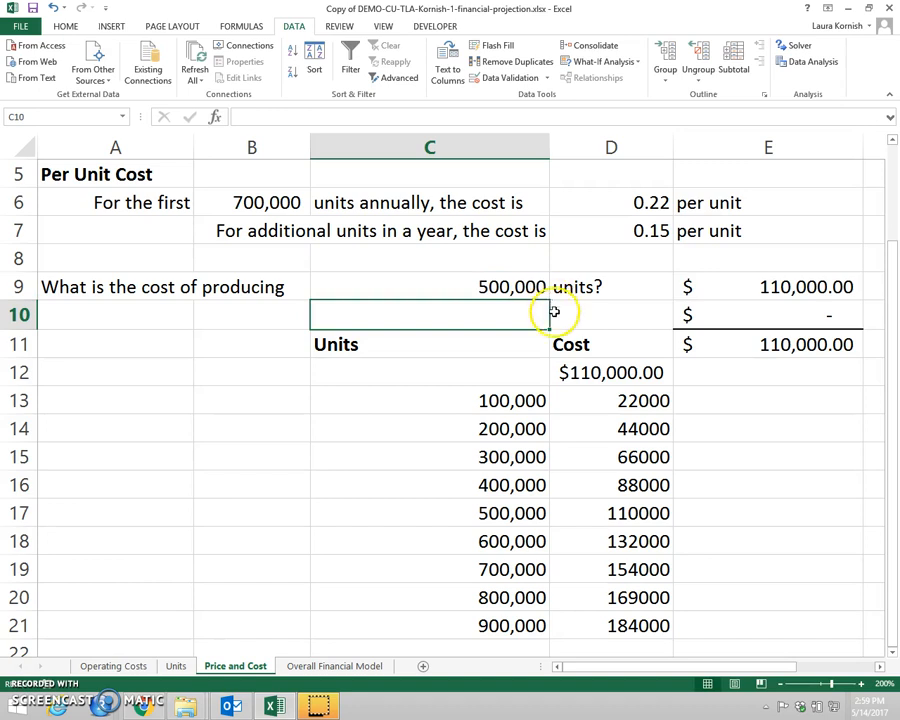
click(524, 514)
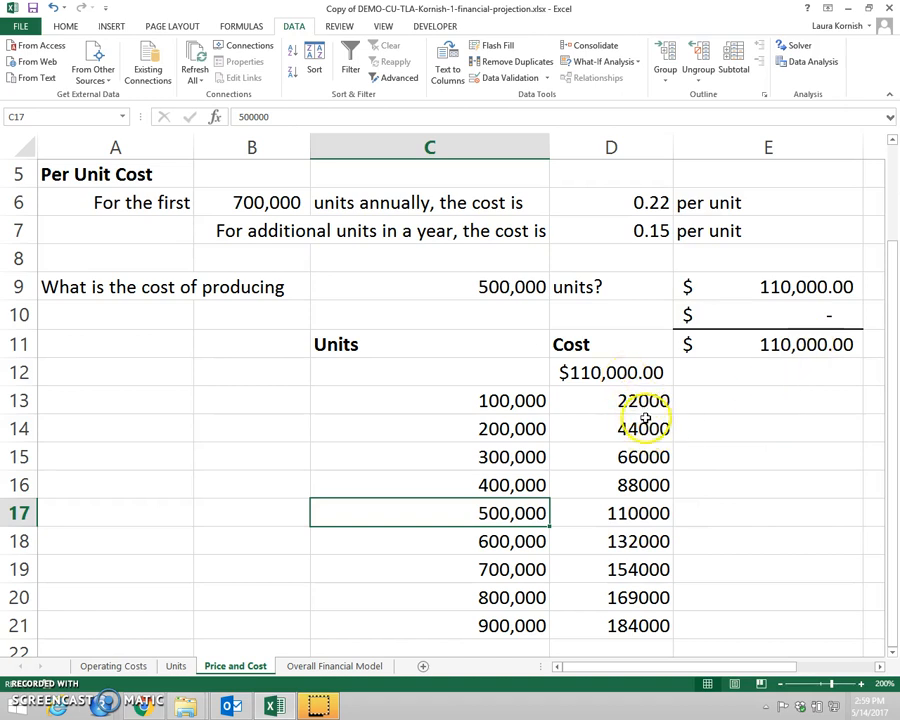
Step: Copy the accounting format of D12 to the data table costs in D13:D21 and check them against the total in E11
click(636, 372)
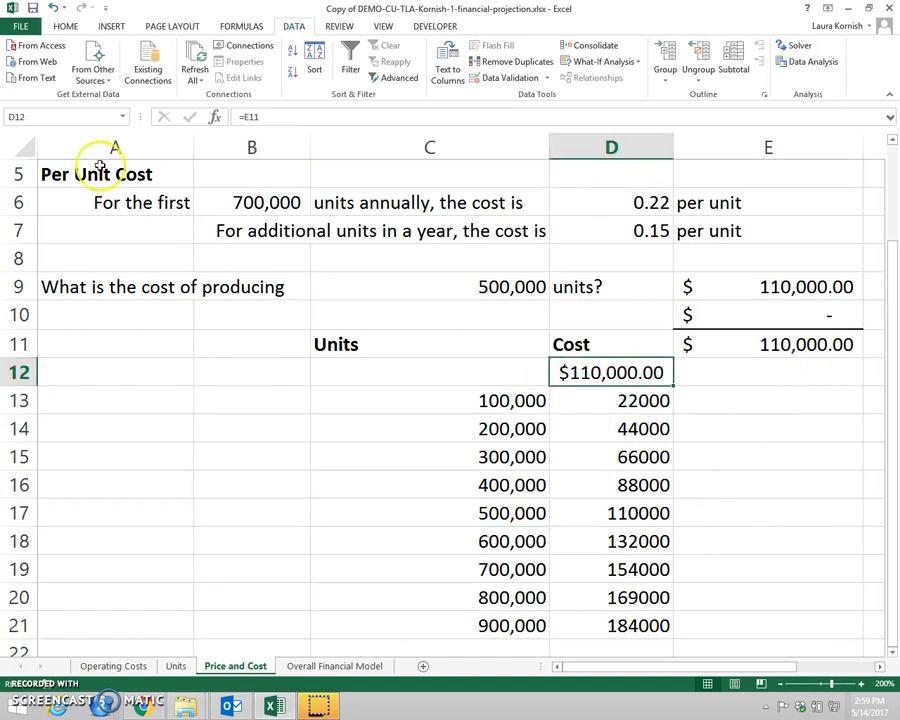
click(63, 26)
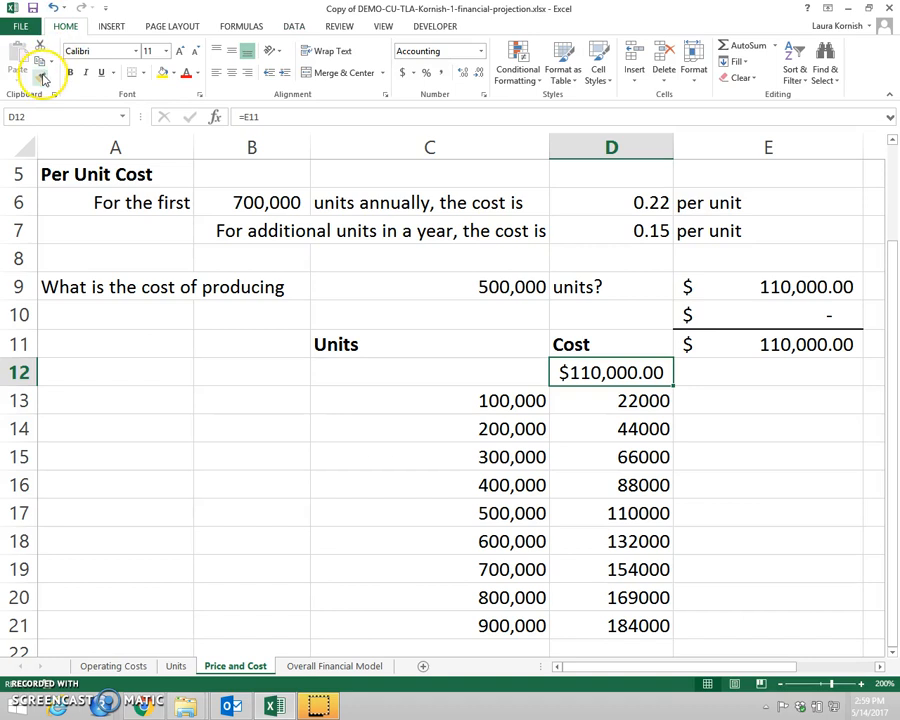
click(40, 77)
mouse_move(604, 399)
mouse_down()
mouse_move(619, 400)
mouse_move(630, 625)
mouse_up()
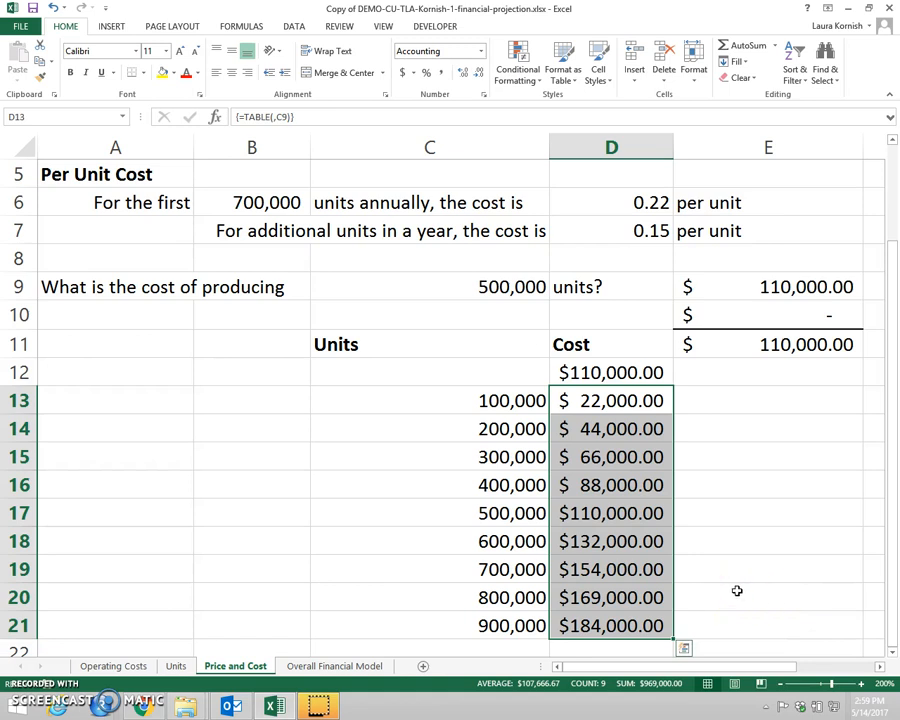
click(834, 344)
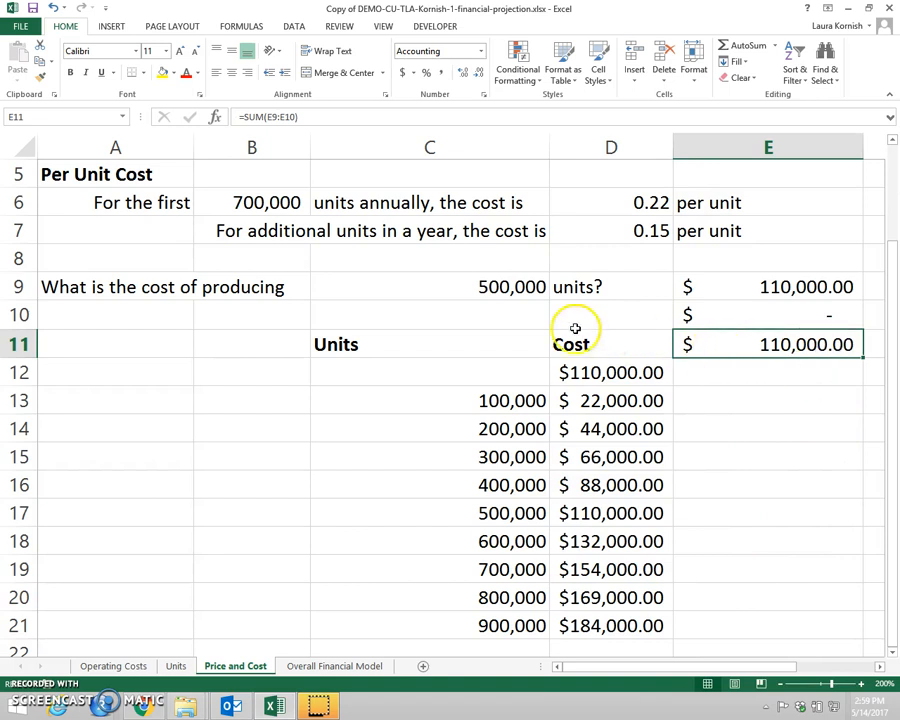
click(516, 287)
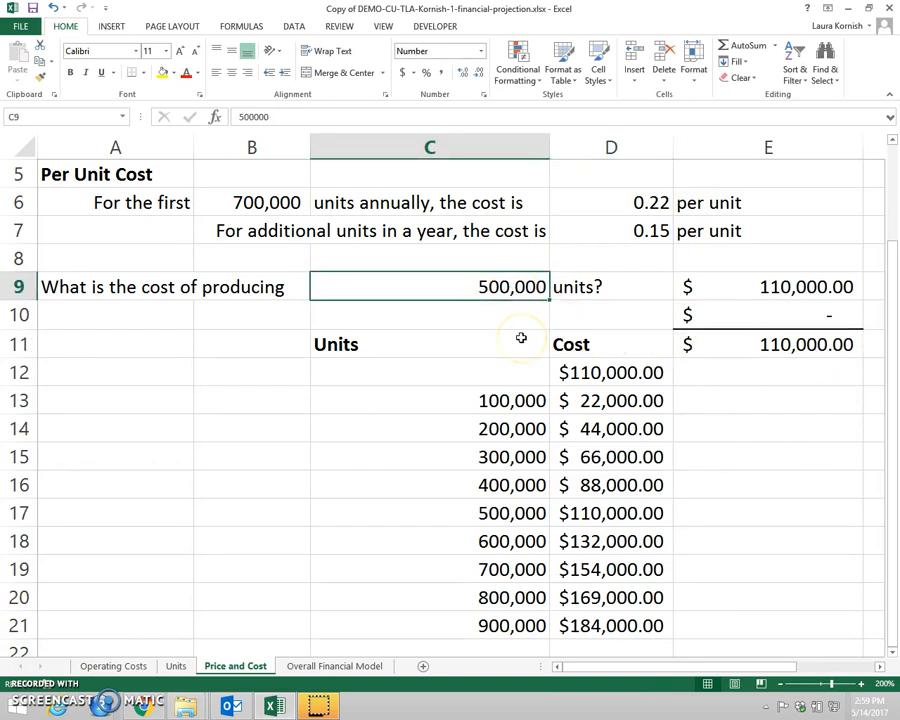